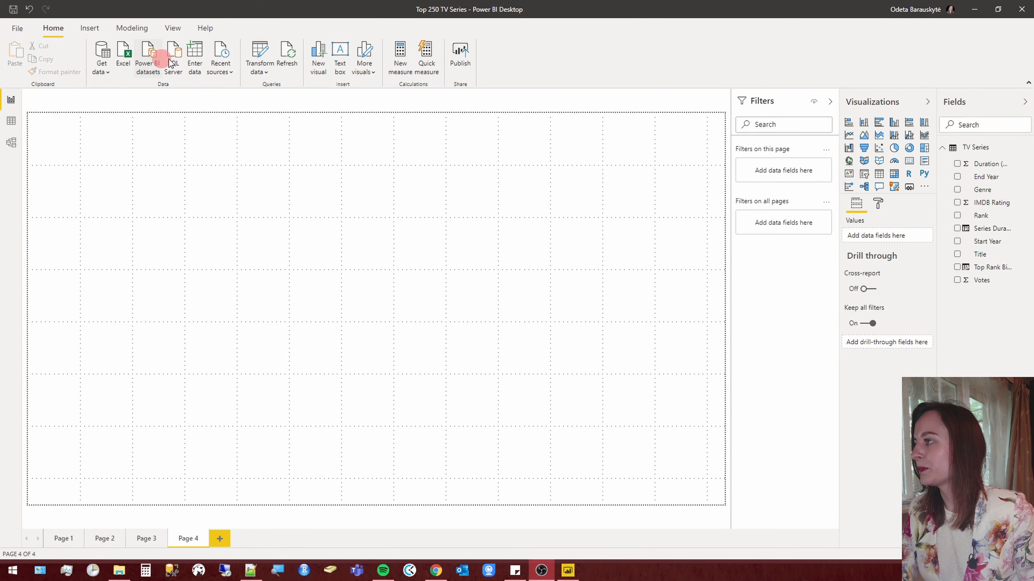
Open the Power Query Editor to transform the data and examine the full range of Rank values in the TV Series (1) query
left_click(261, 53)
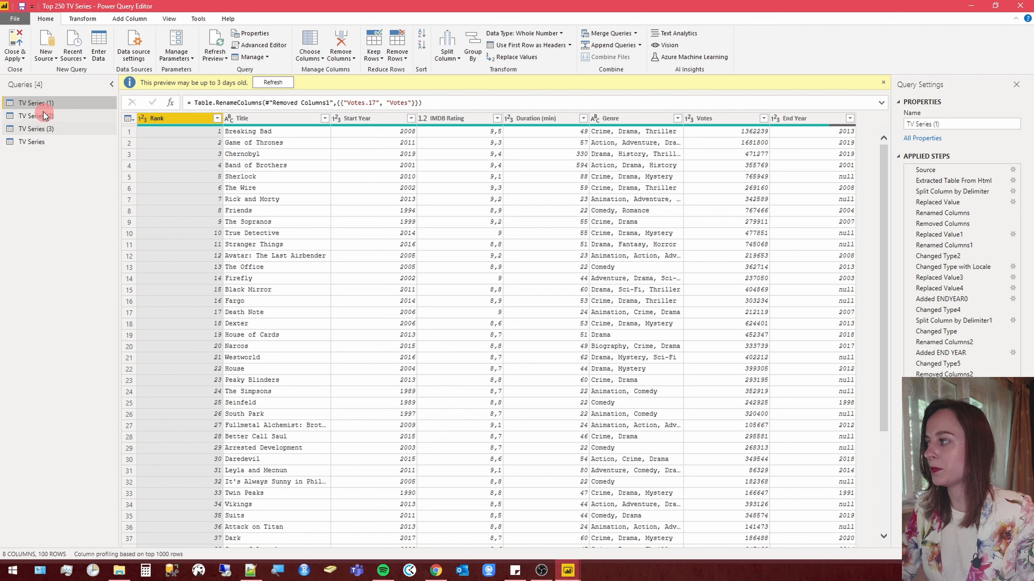
left_click(217, 118)
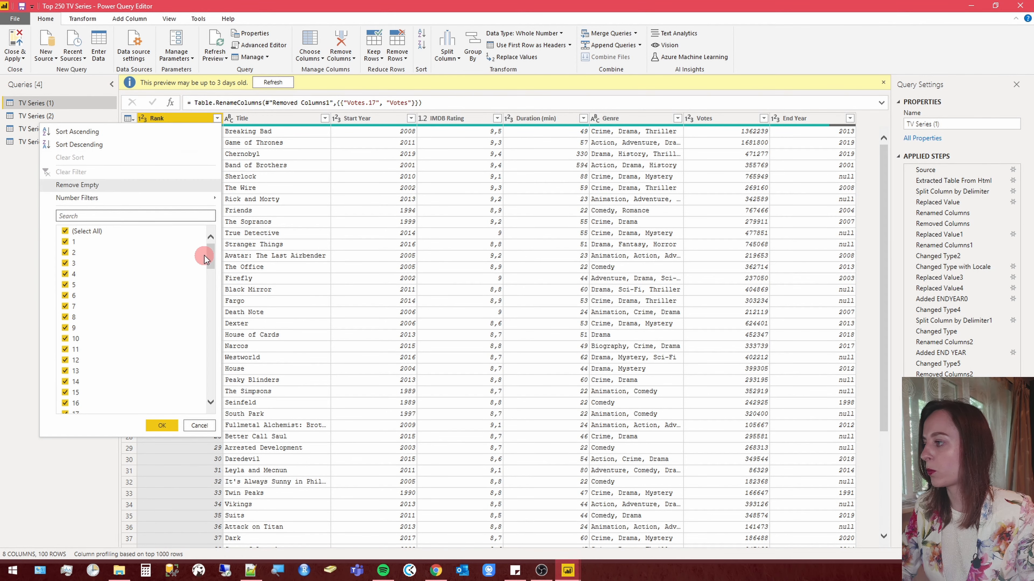
left_click_drag(213, 255, 209, 381)
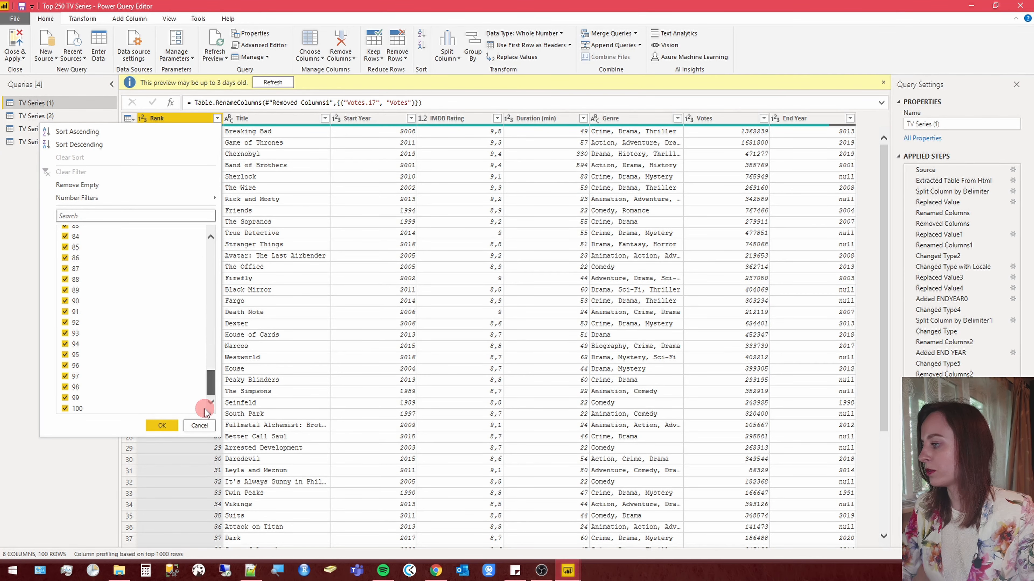
Examine the full range of Rank values in the TV Series (2) query and in the TV Series (3) query
left_click(36, 116)
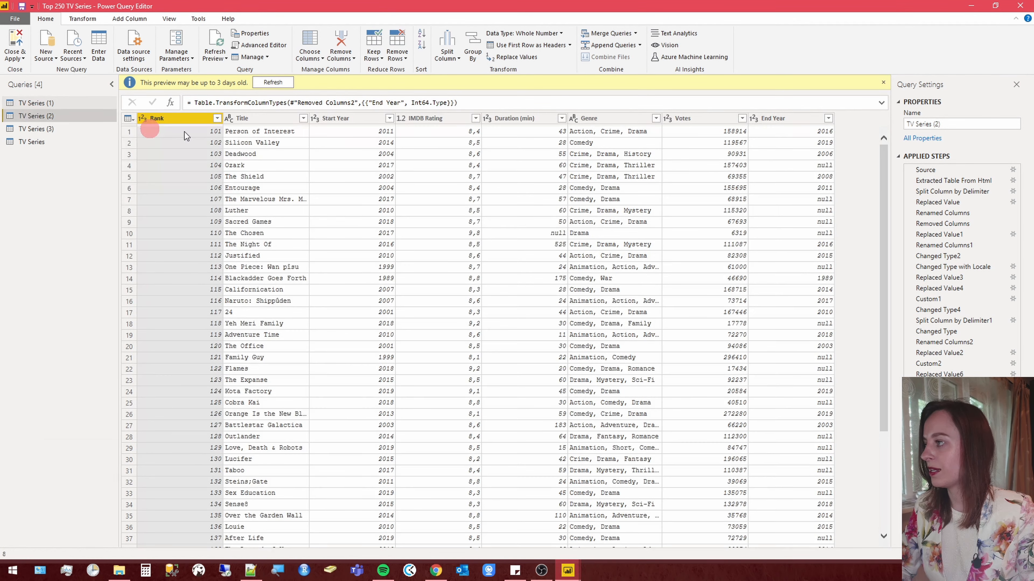
left_click(217, 118)
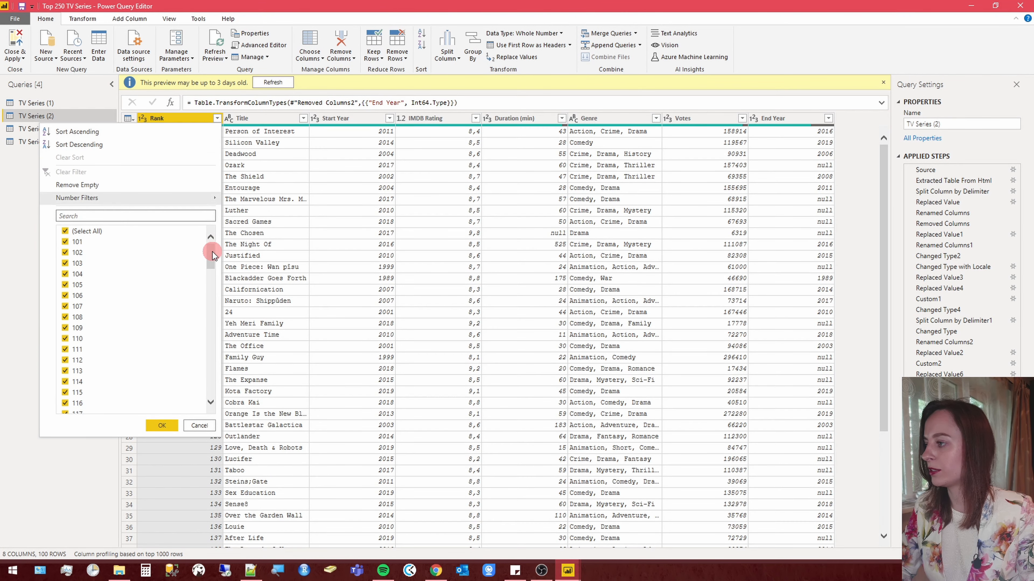
left_click_drag(212, 249, 202, 397)
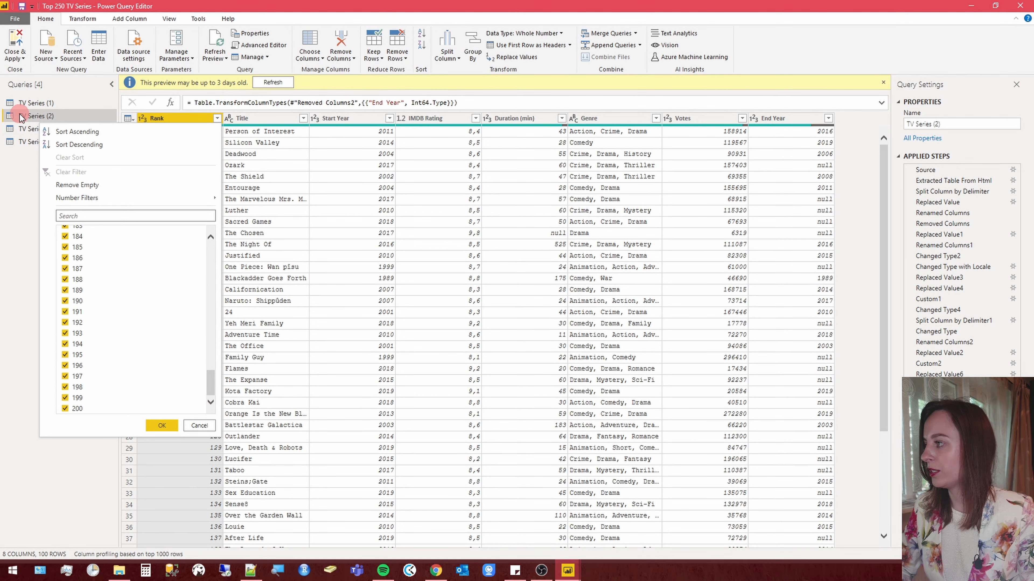
left_click(29, 128)
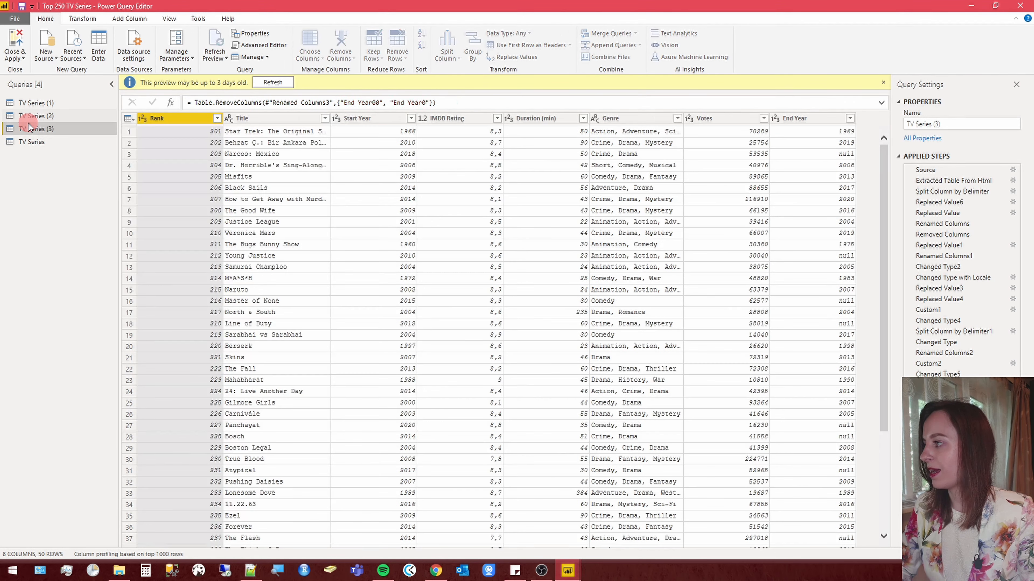
left_click(217, 118)
left_click_drag(209, 263, 198, 392)
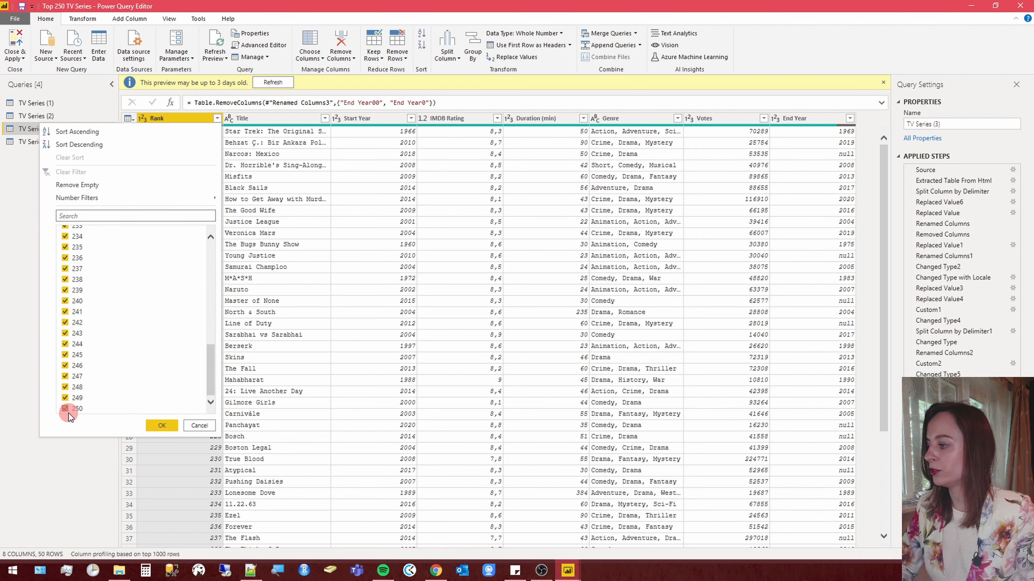
left_click(82, 443)
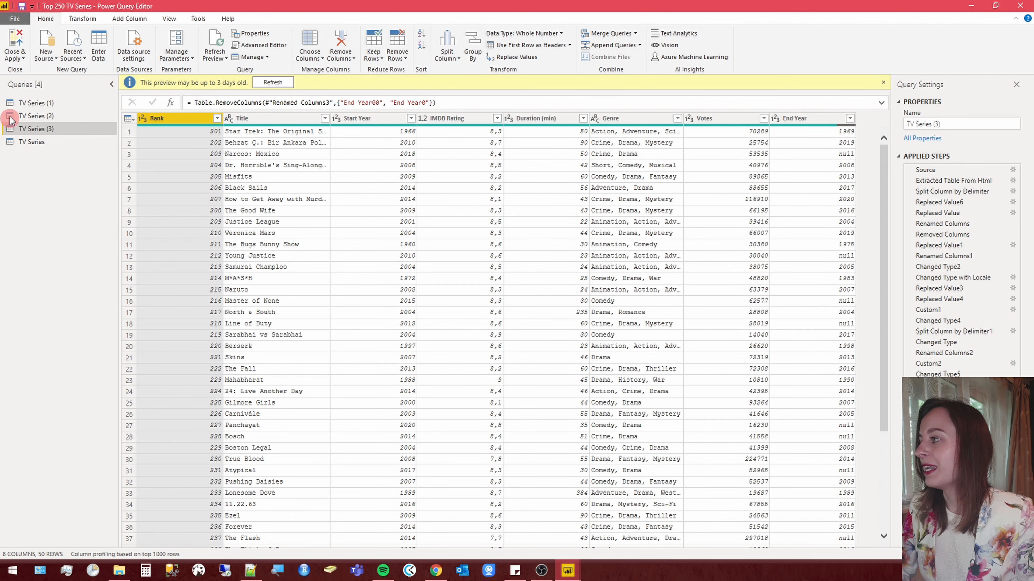
Examine the full range of Rank values in the existing combined TV Series query
left_click(33, 104)
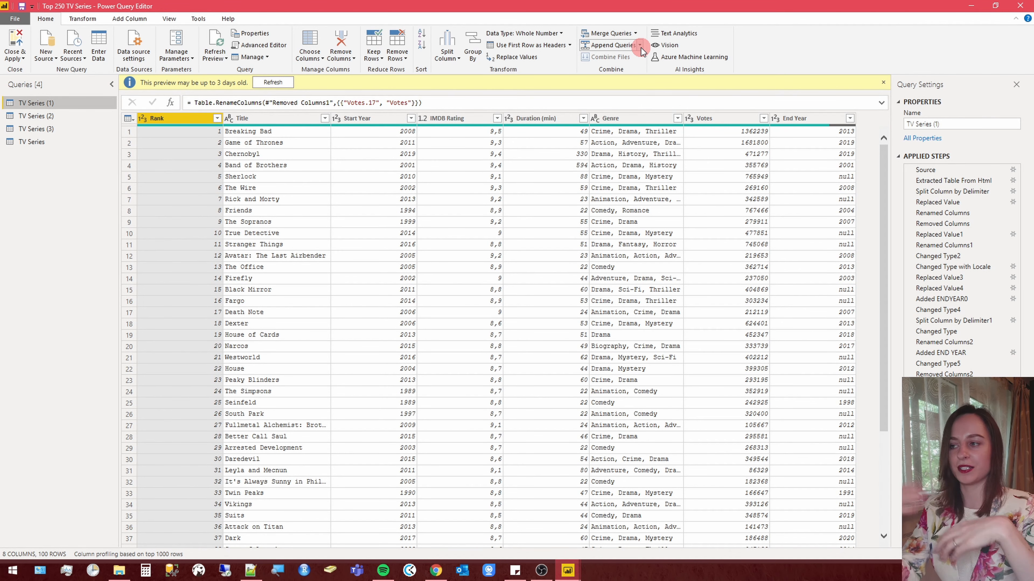
left_click(59, 144)
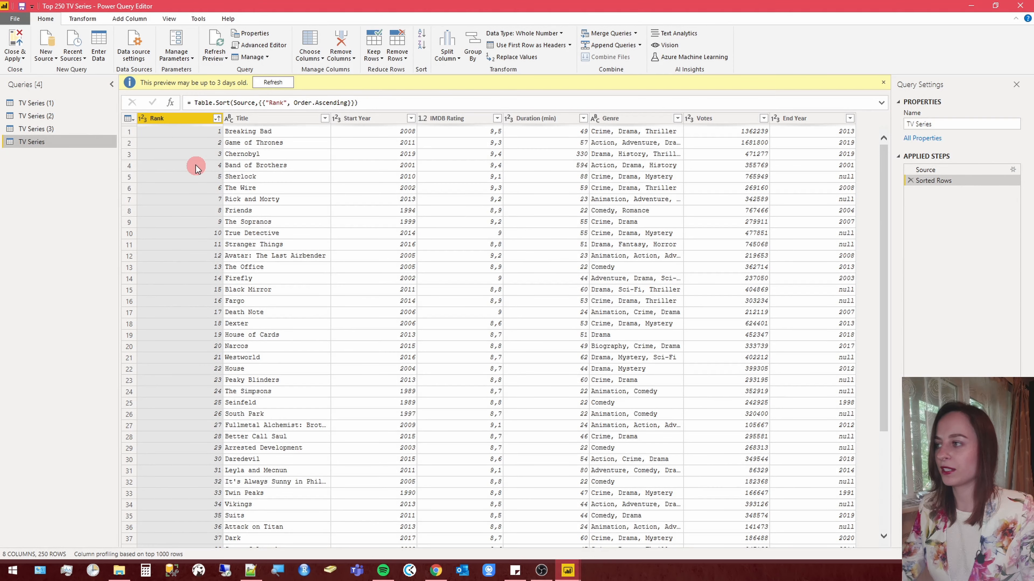
left_click(217, 118)
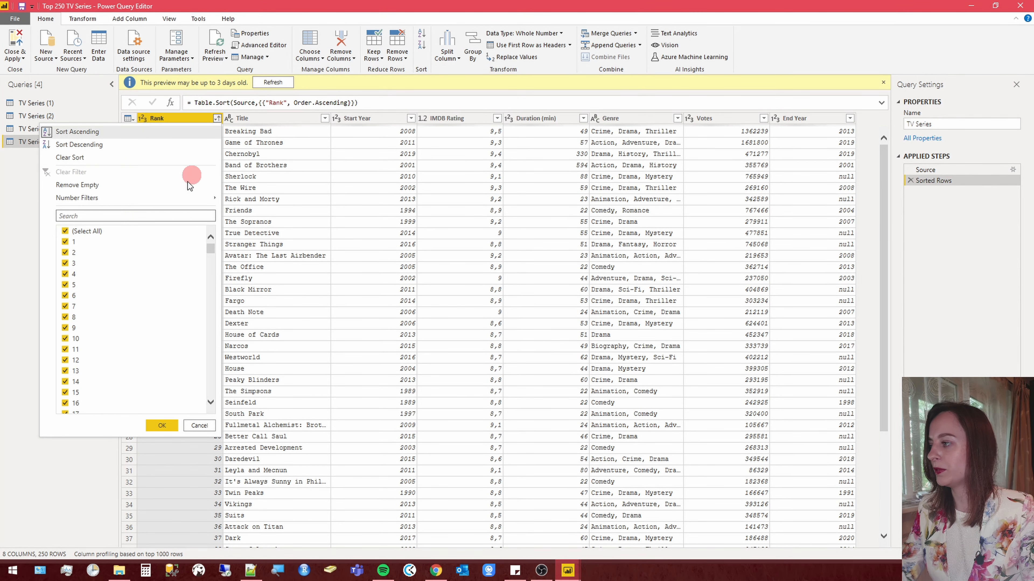
left_click_drag(210, 247, 206, 409)
left_click(81, 497)
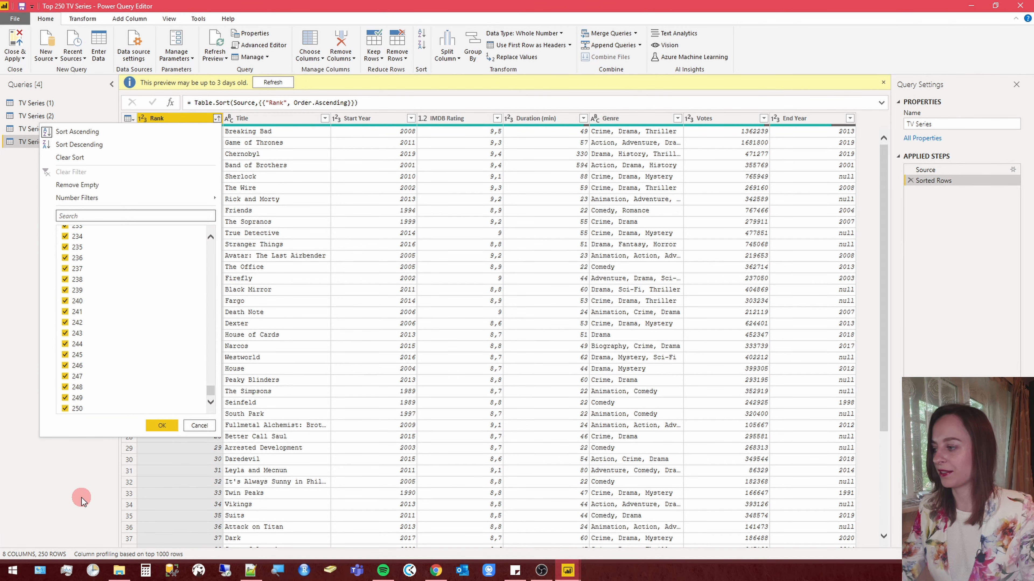
Append TV Series (1), TV Series (2) and TV Series (3) as a new query, using the option for three or more tables
left_click(83, 104)
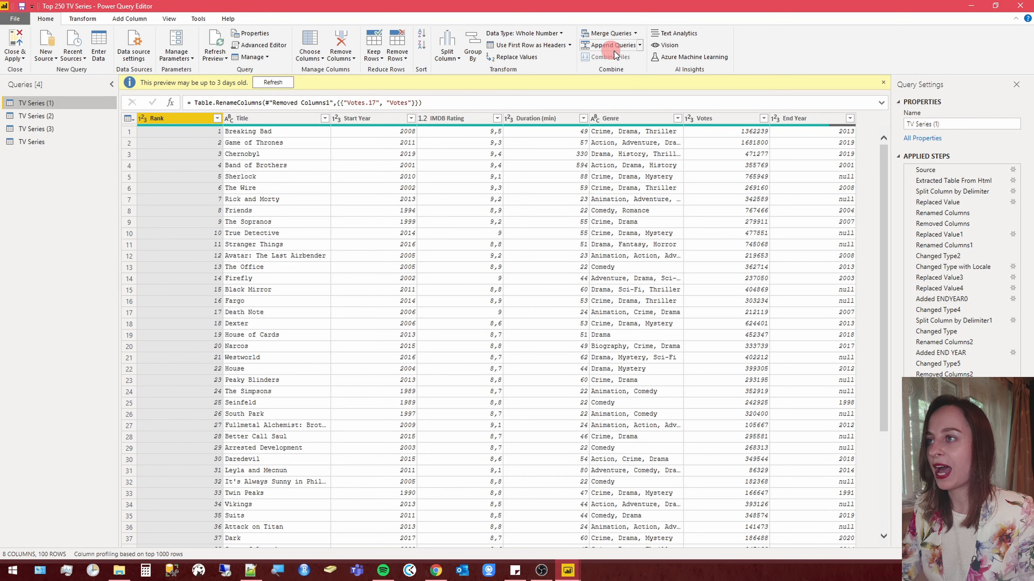
left_click(638, 45)
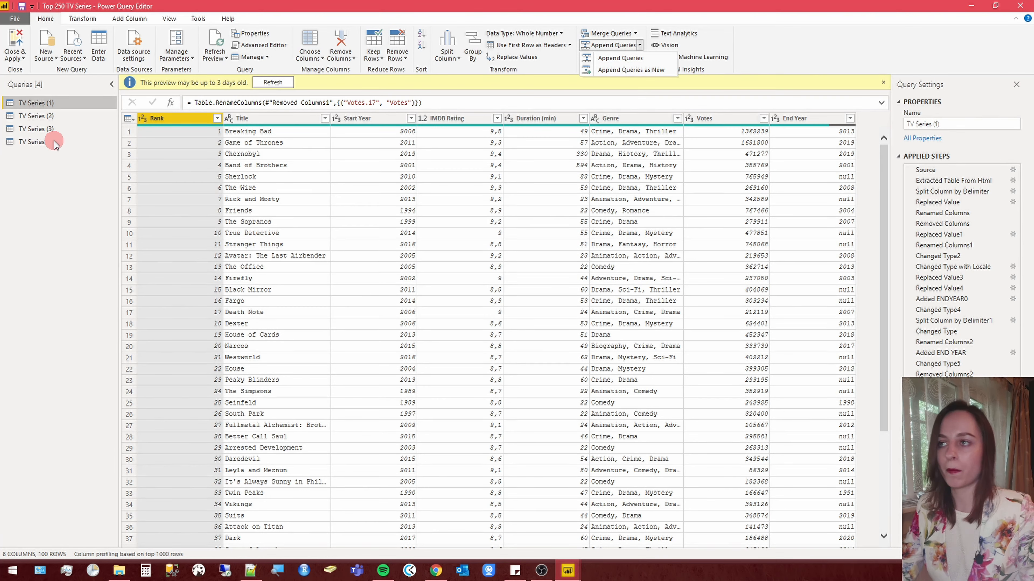
left_click(604, 70)
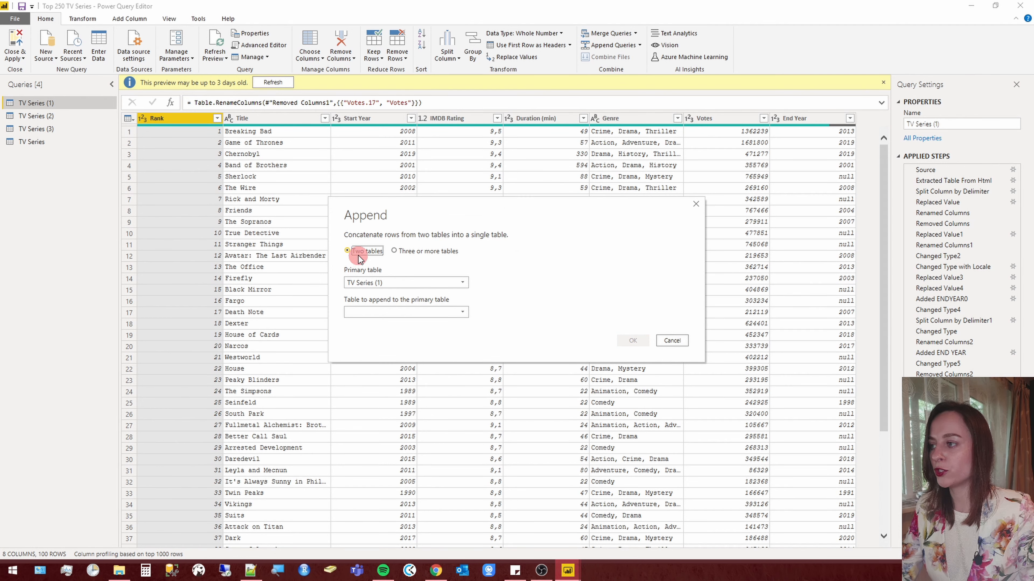
left_click(431, 253)
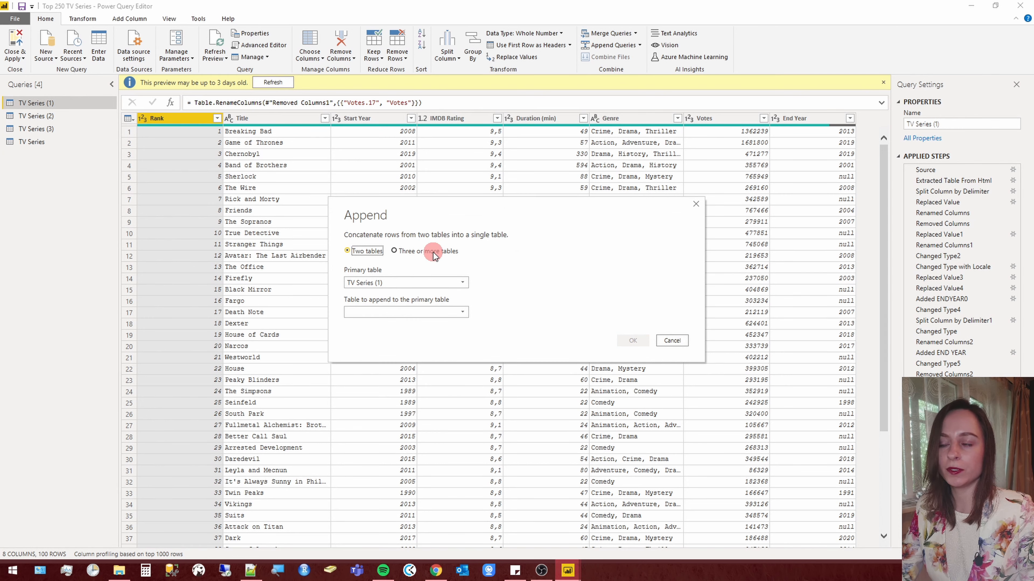
left_click(408, 285)
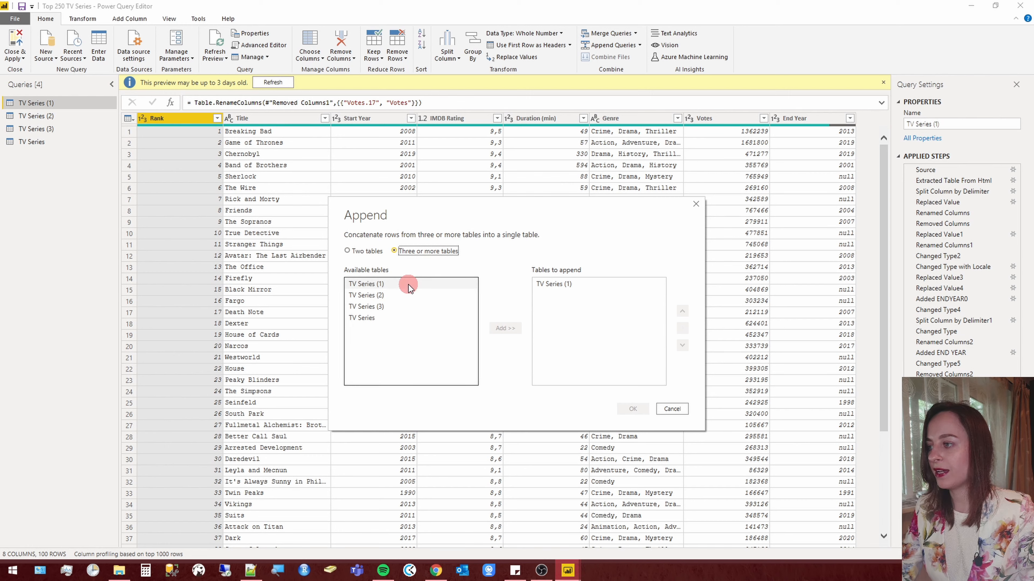
left_click(380, 295)
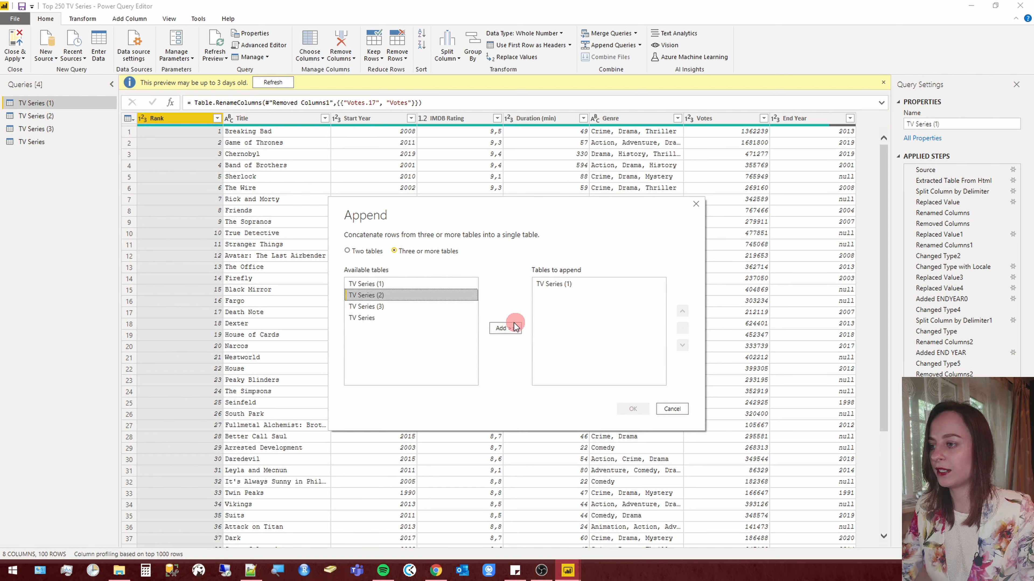
left_click(513, 326)
left_click(412, 307)
left_click(508, 329)
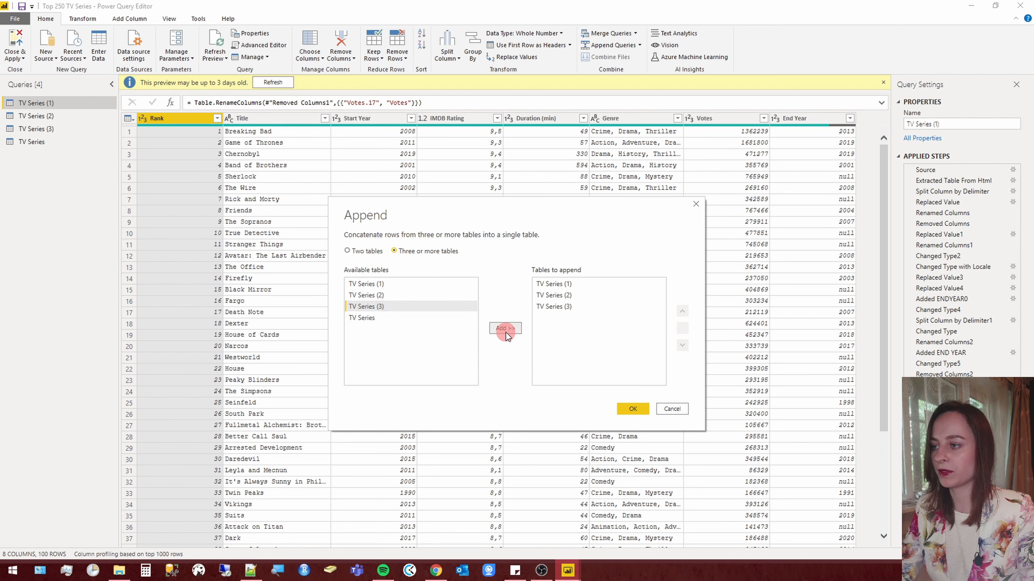
left_click(591, 293)
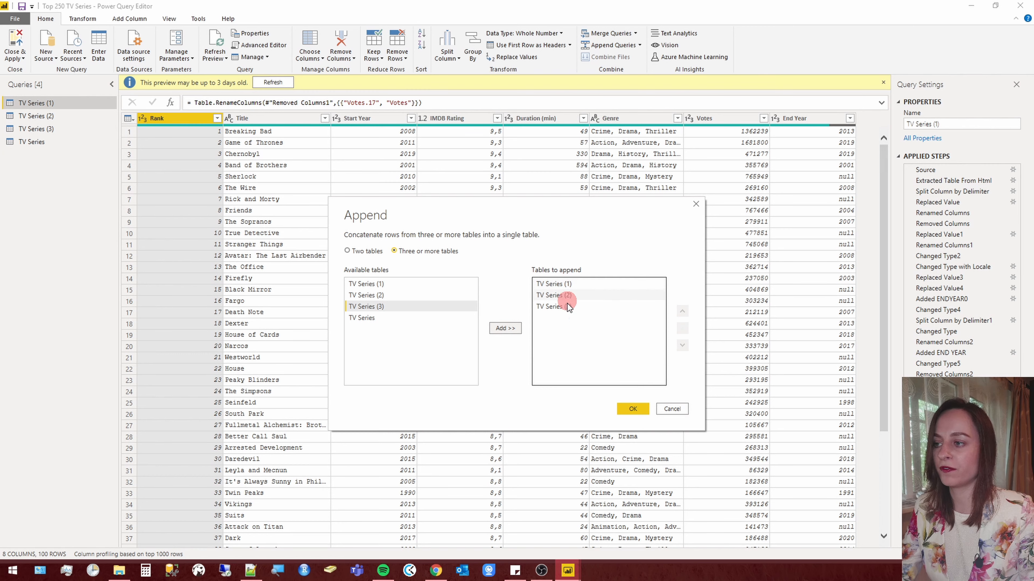
left_click(638, 412)
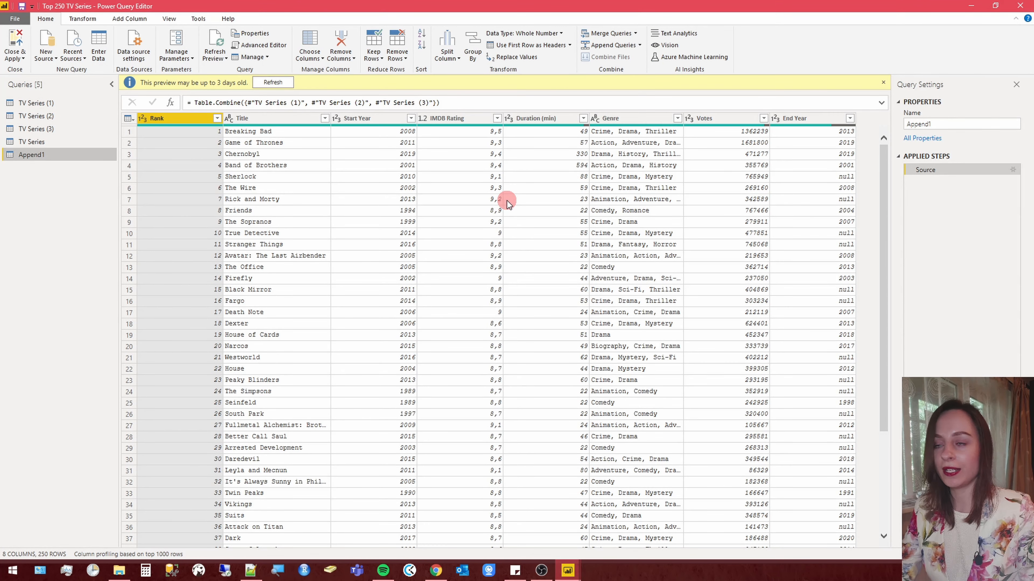
Check the full range of Rank values in the newly appended query
left_click(217, 118)
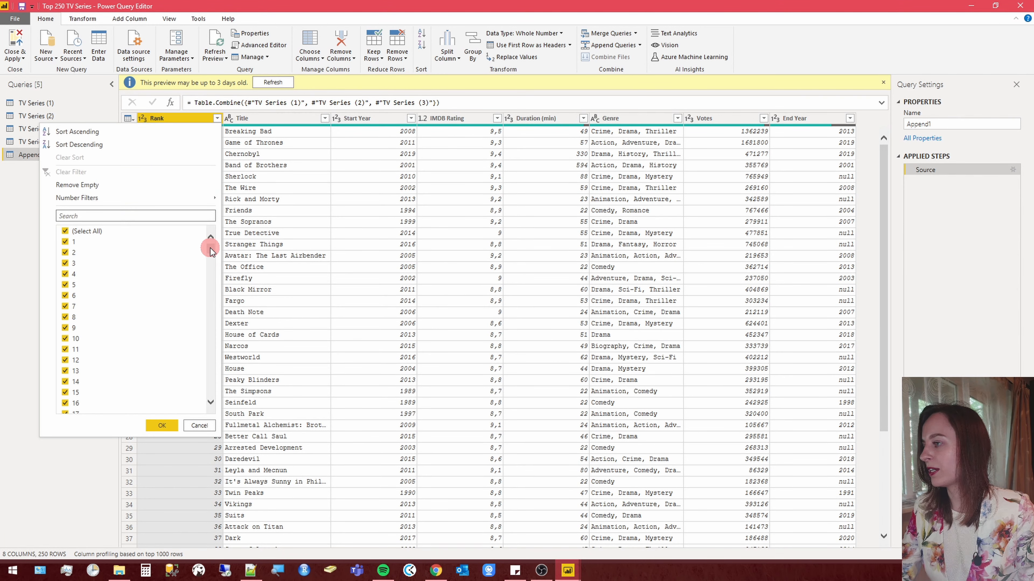
left_click_drag(210, 248, 191, 408)
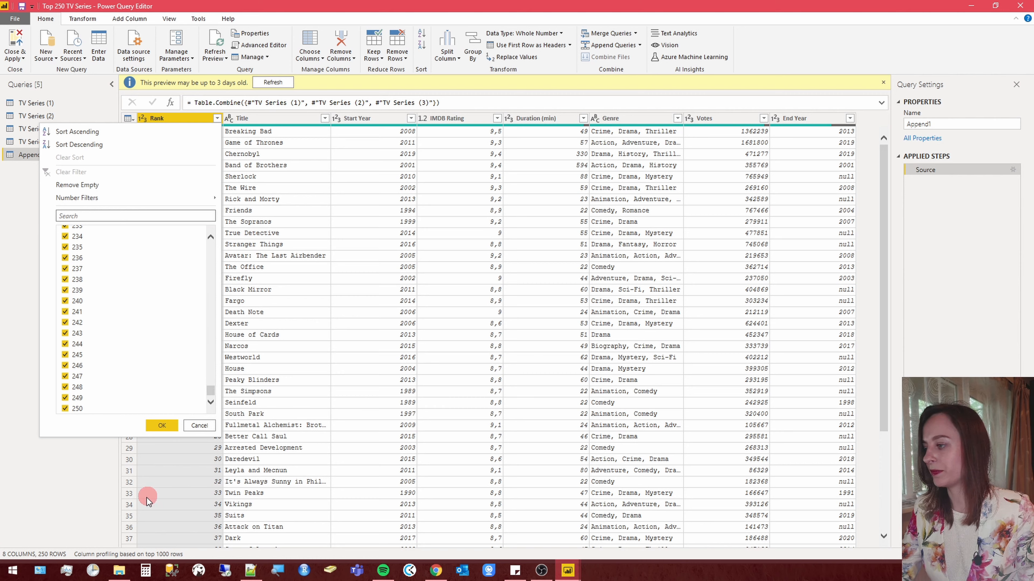
left_click(94, 488)
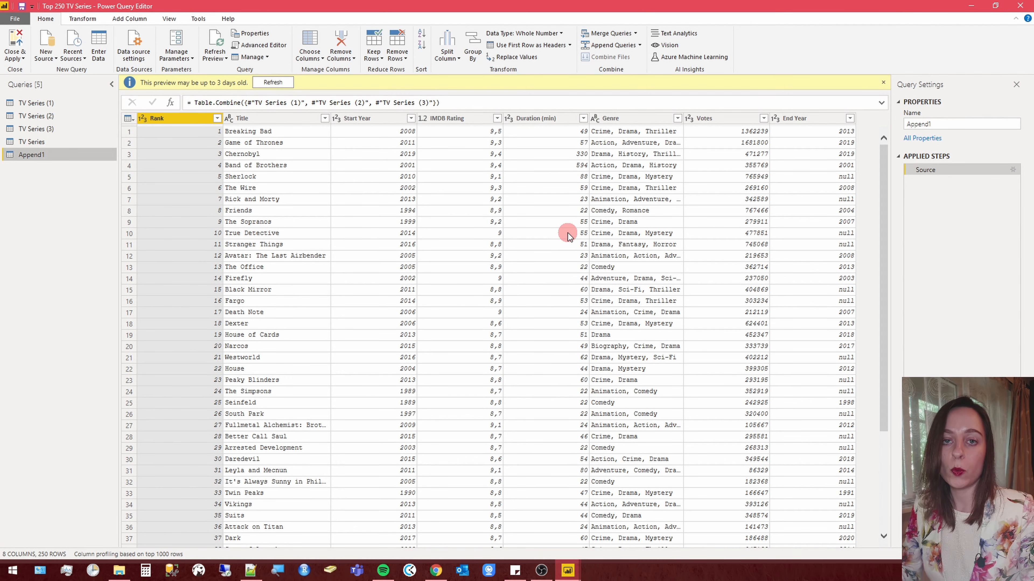
Rename the newly appended query as TVSeries
double_click(949, 123)
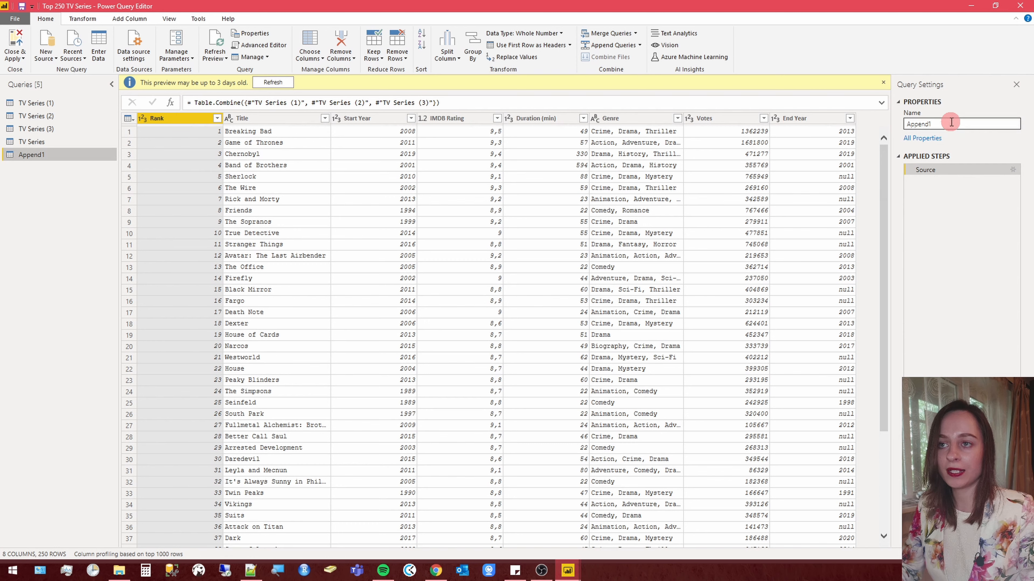
type("T")
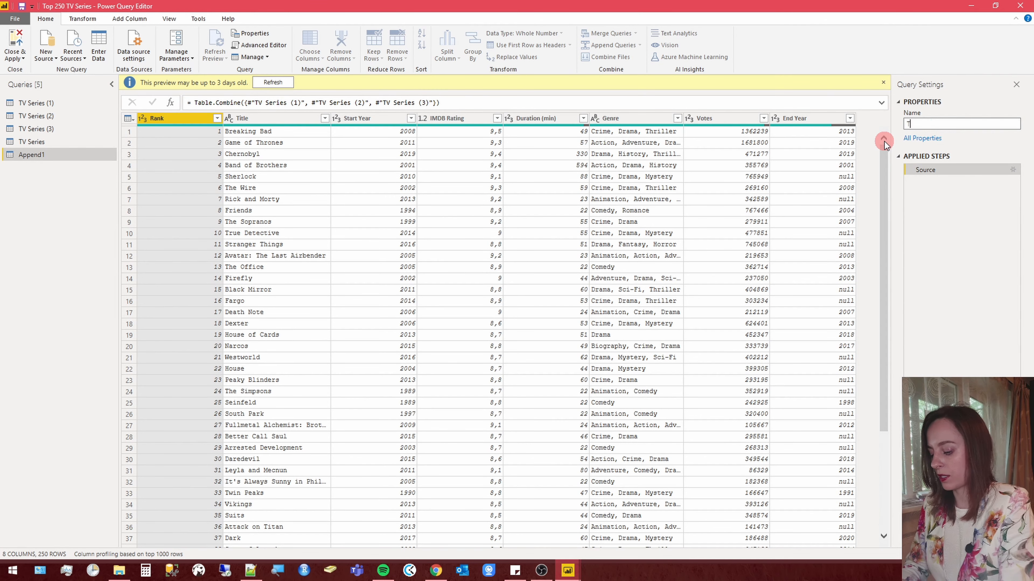
type("VSeries")
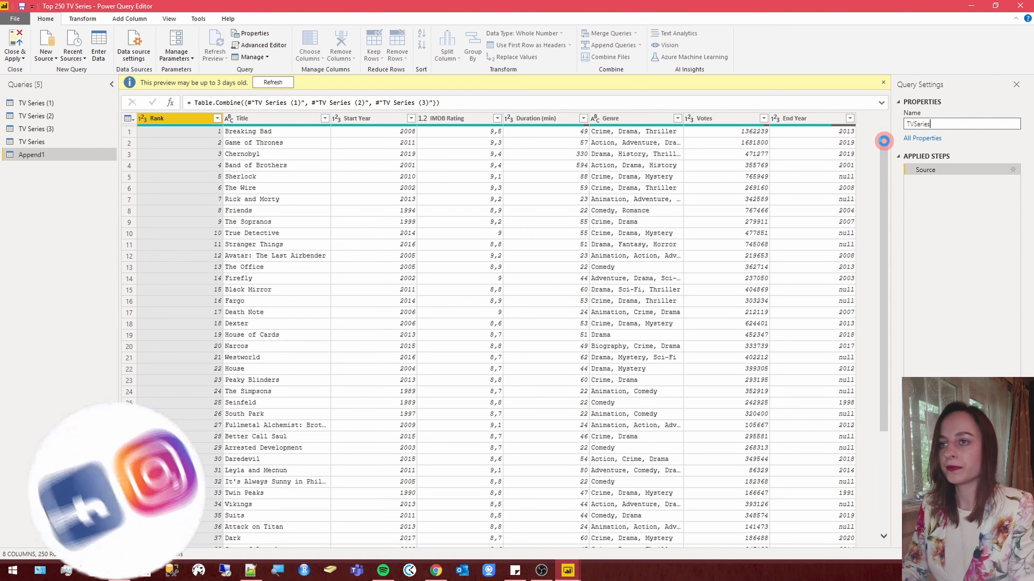
key("Return")
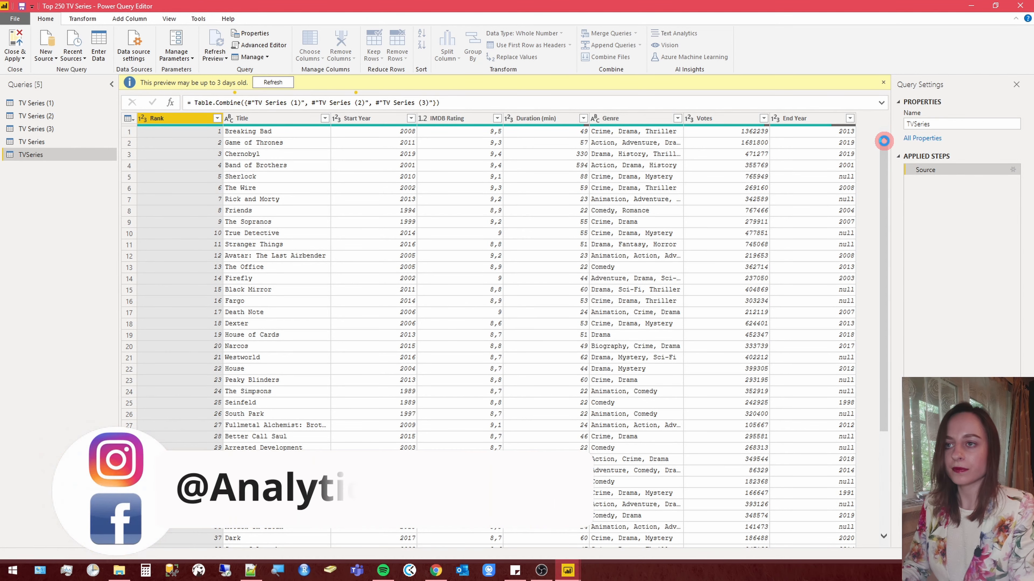